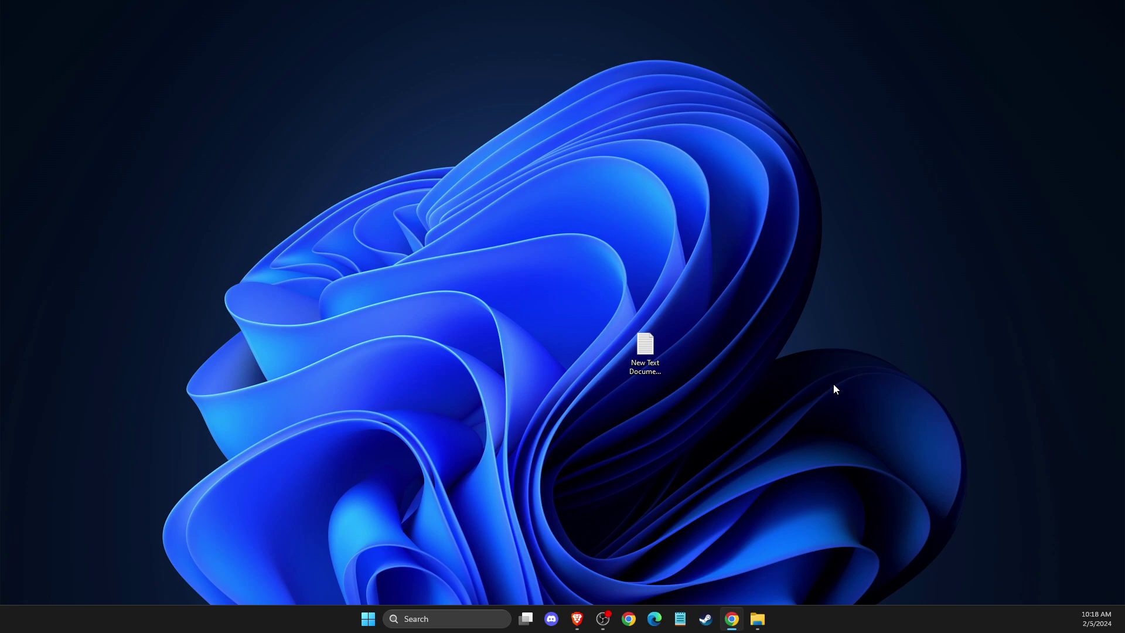
Open Control Panel's Programs and Features list by searching 'Cl'.
{"action": "left_click", "coordinate": [425, 622]}
{"action": "type", "text": "Cl"}
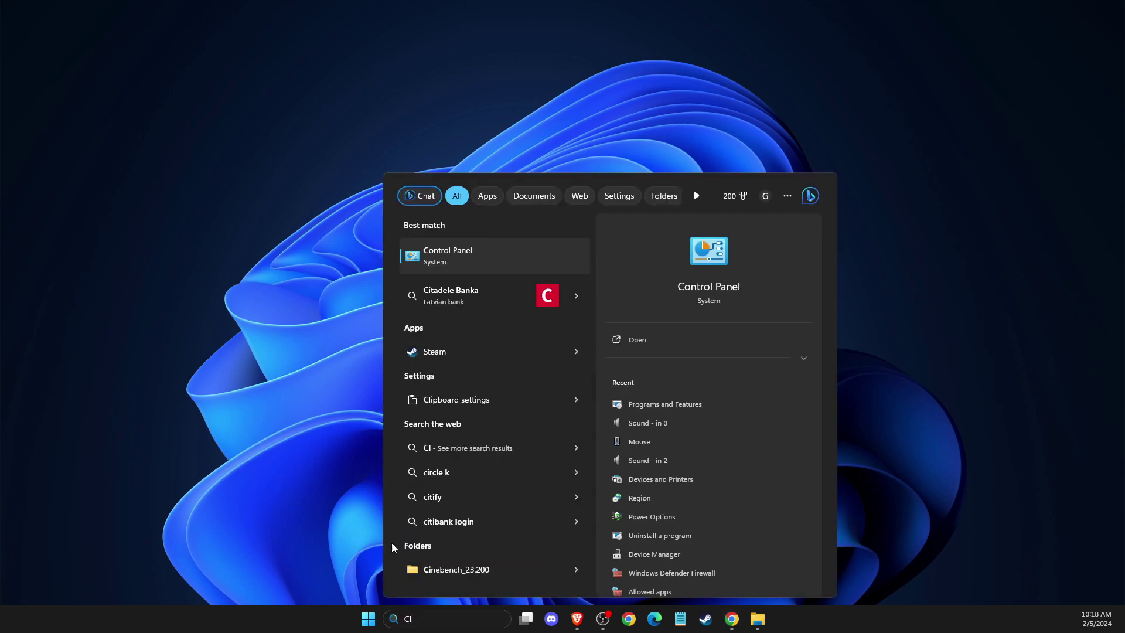
{"action": "left_click", "coordinate": [447, 252]}
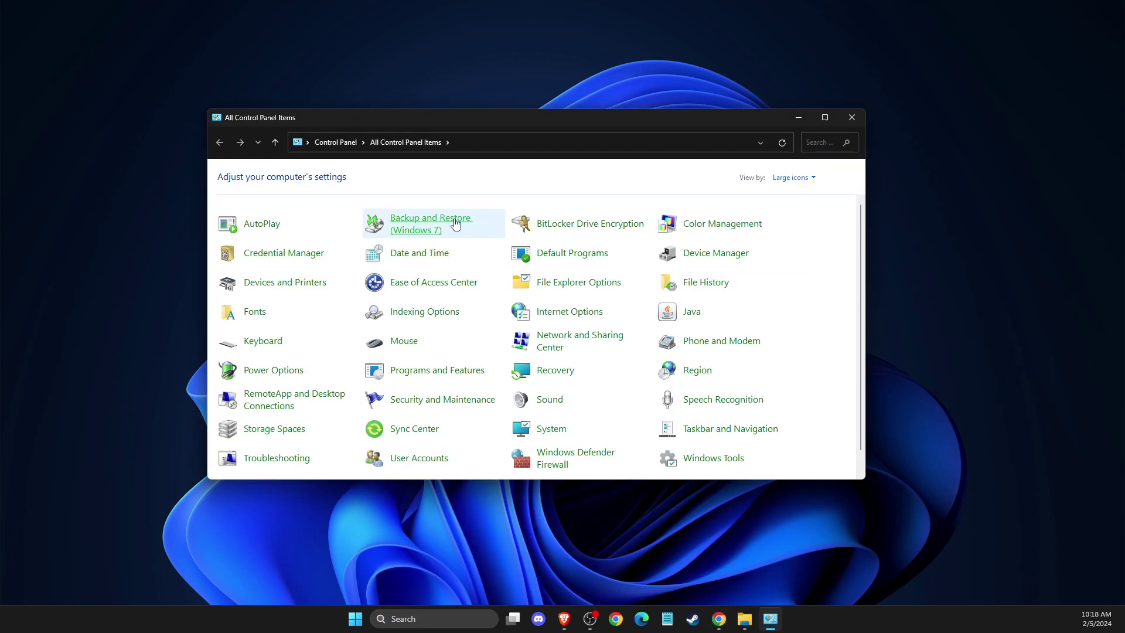
{"action": "left_click", "coordinate": [453, 371]}
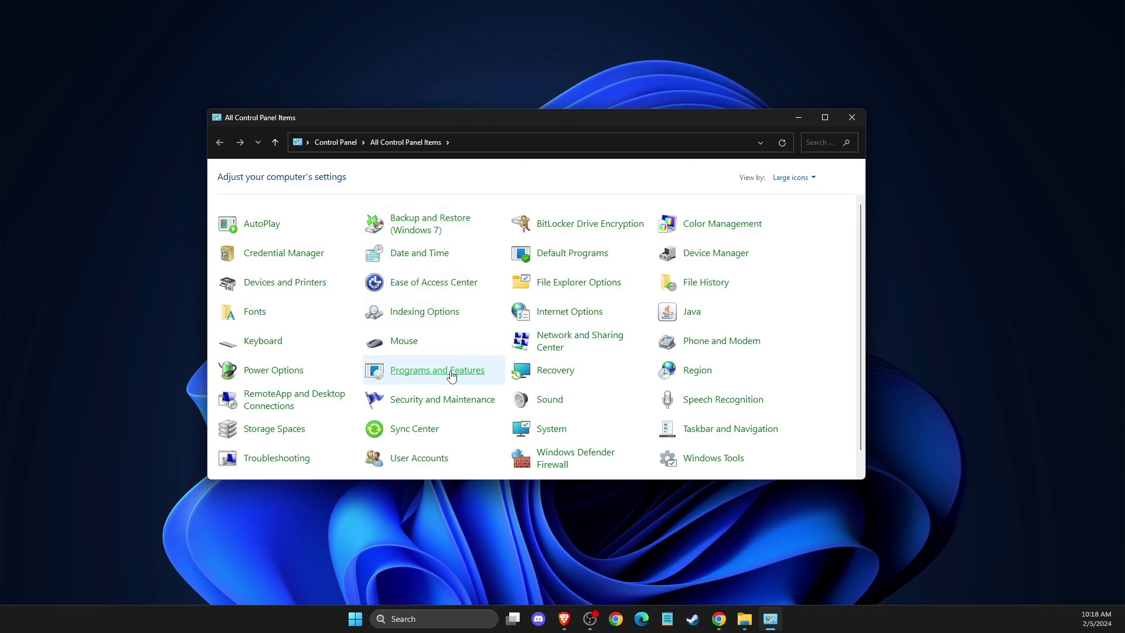
Uninstall Riot Vanguard from the programs list, acknowledge the message, and close the window.
{"action": "left_click", "coordinate": [406, 311]}
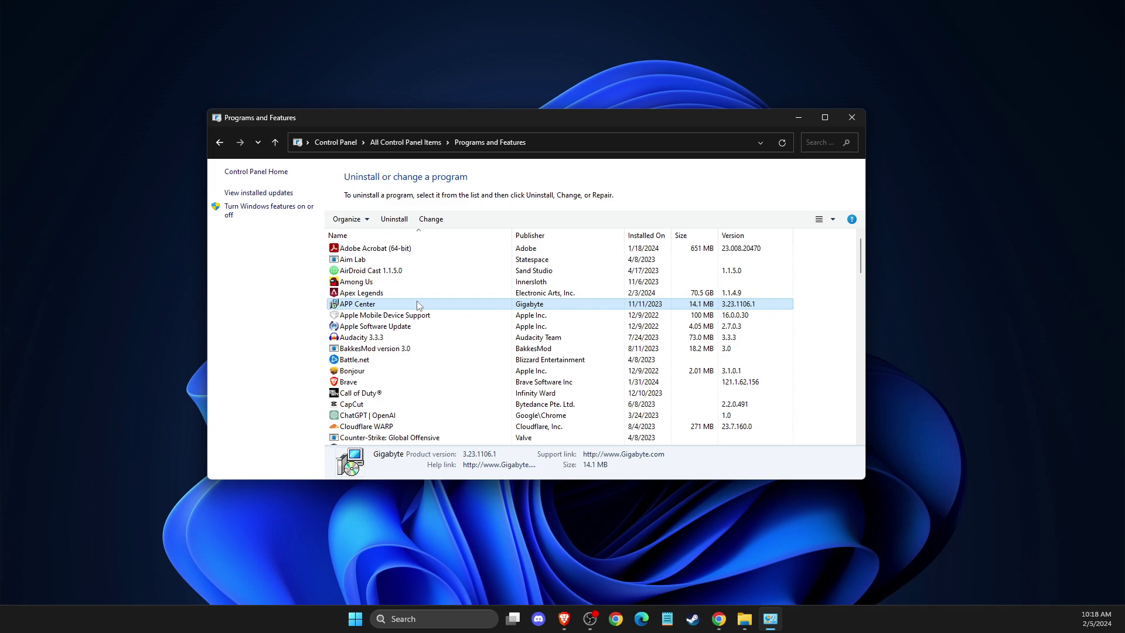
{"action": "key", "text": "r"}
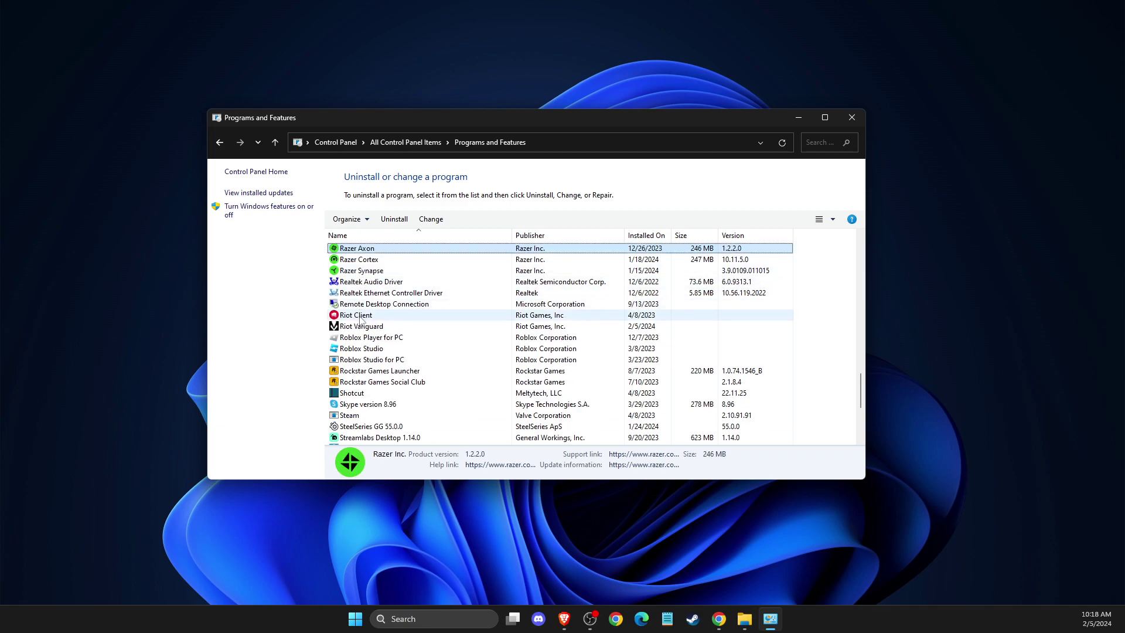
{"action": "left_click", "coordinate": [373, 331]}
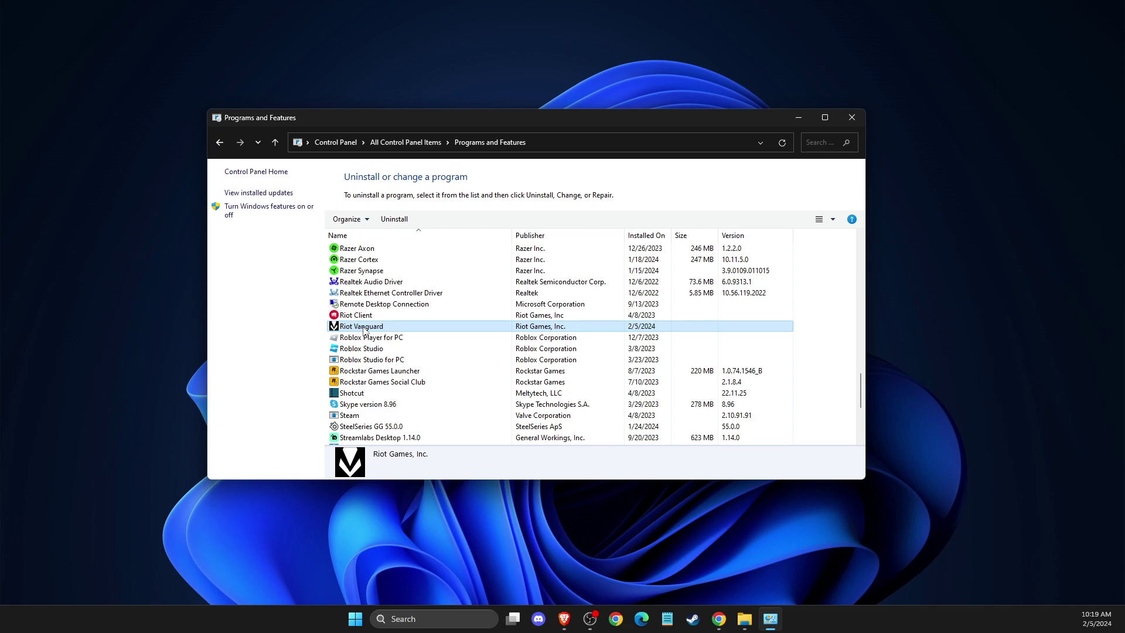
{"action": "right_click", "coordinate": [364, 330]}
{"action": "left_click", "coordinate": [384, 338]}
{"action": "left_click", "coordinate": [641, 312]}
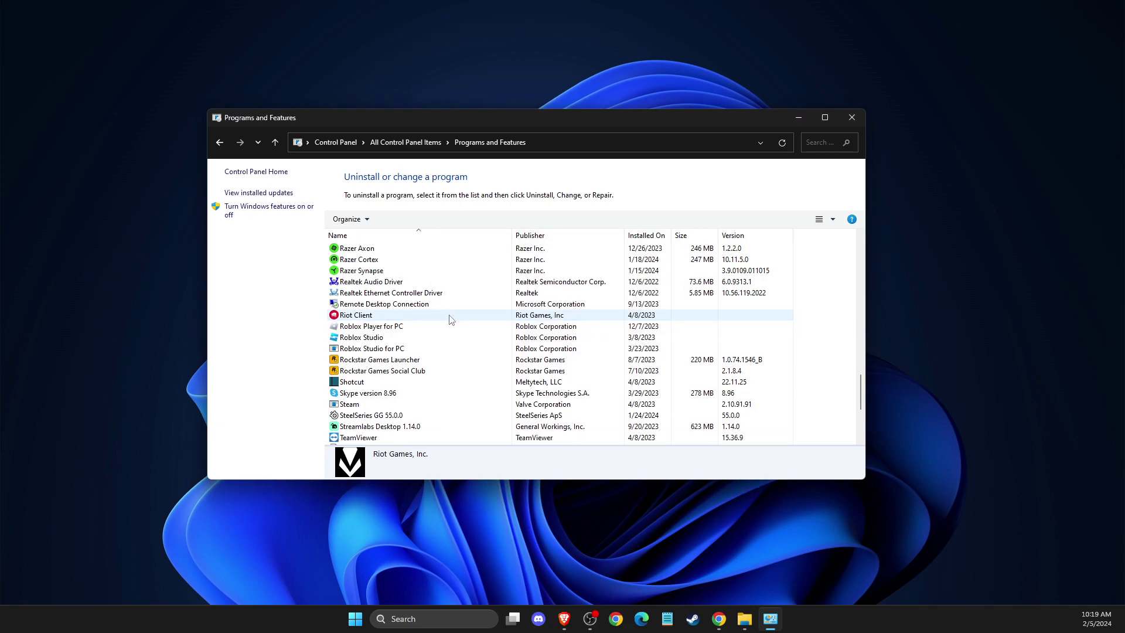
{"action": "left_click", "coordinate": [852, 119]}
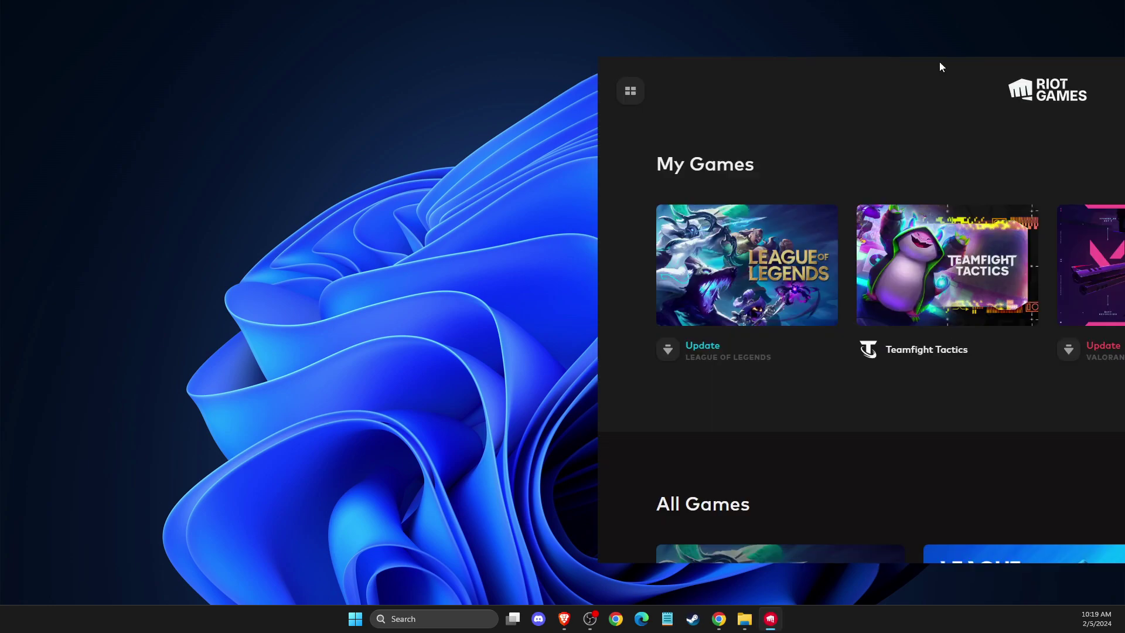
Centre the Riot Client window, view the VALORANT page's restart-required notice, then close the client.
{"action": "left_click_drag", "start_coordinate": [942, 63], "coordinate": [494, 61]}
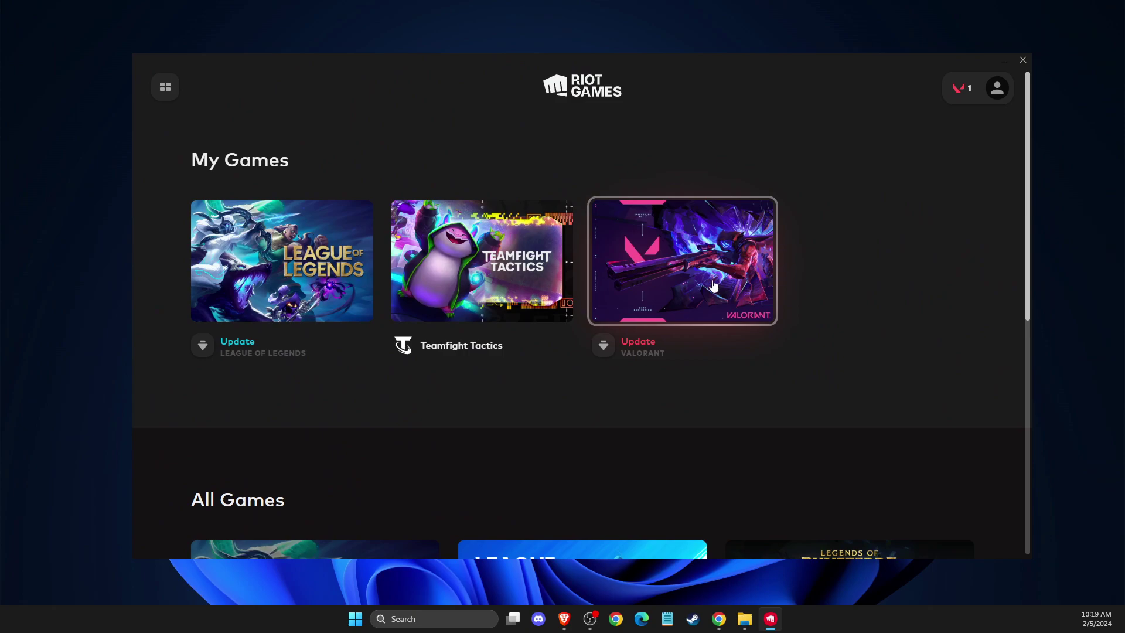
{"action": "left_click", "coordinate": [499, 255]}
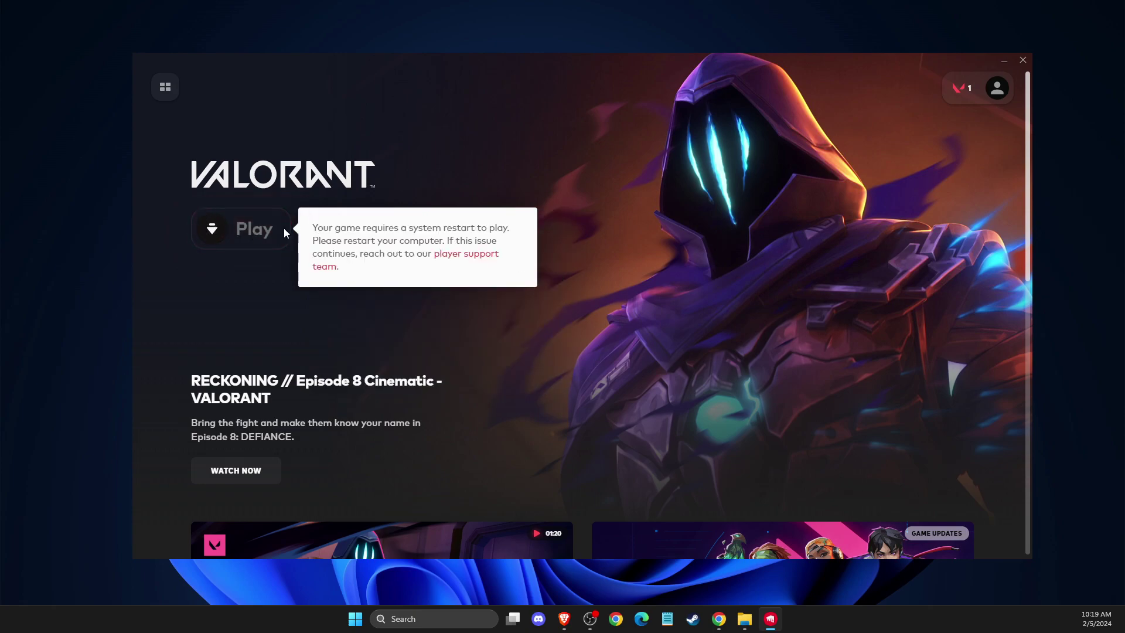
{"action": "left_click", "coordinate": [1004, 61]}
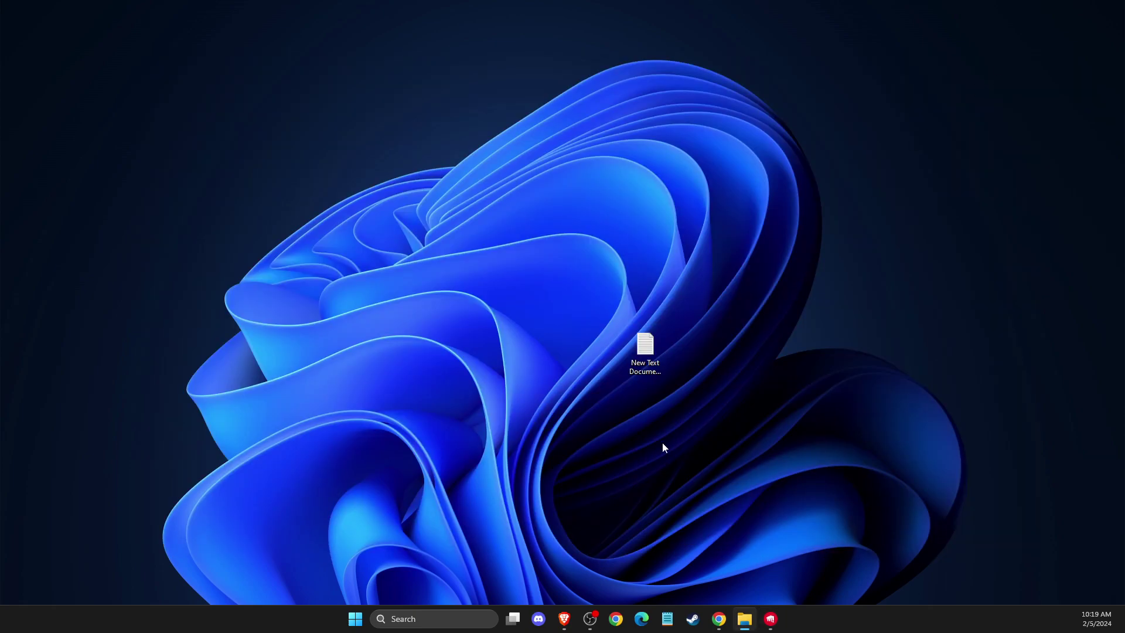
Open Services from search and select the vgc service.
{"action": "left_click", "coordinate": [427, 619]}
{"action": "type", "text": "services"}
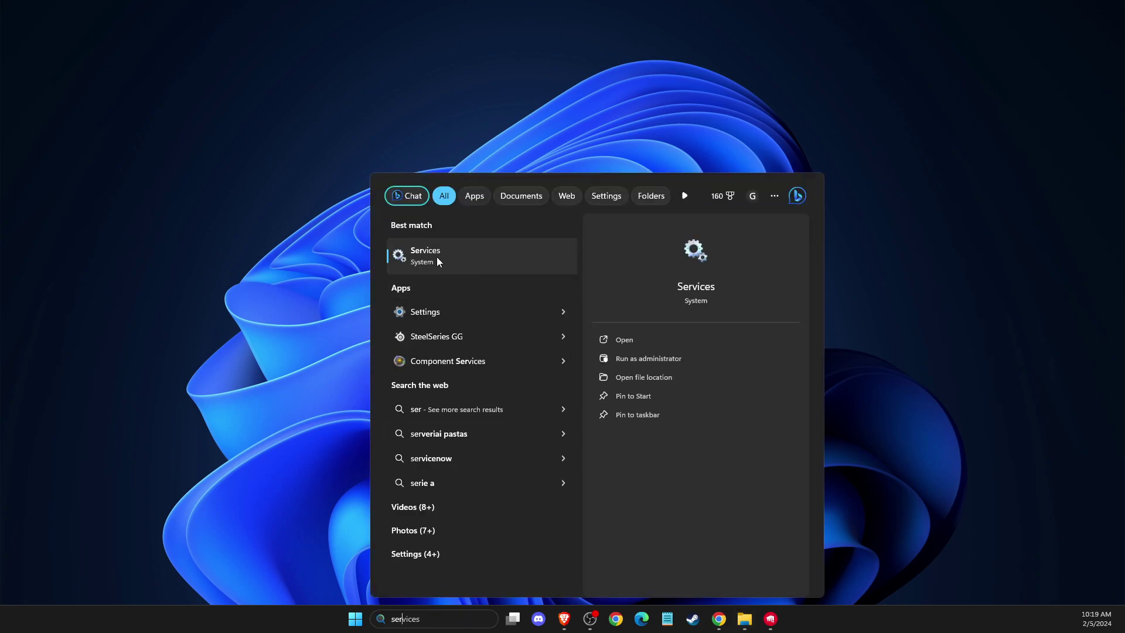
{"action": "left_click", "coordinate": [434, 263]}
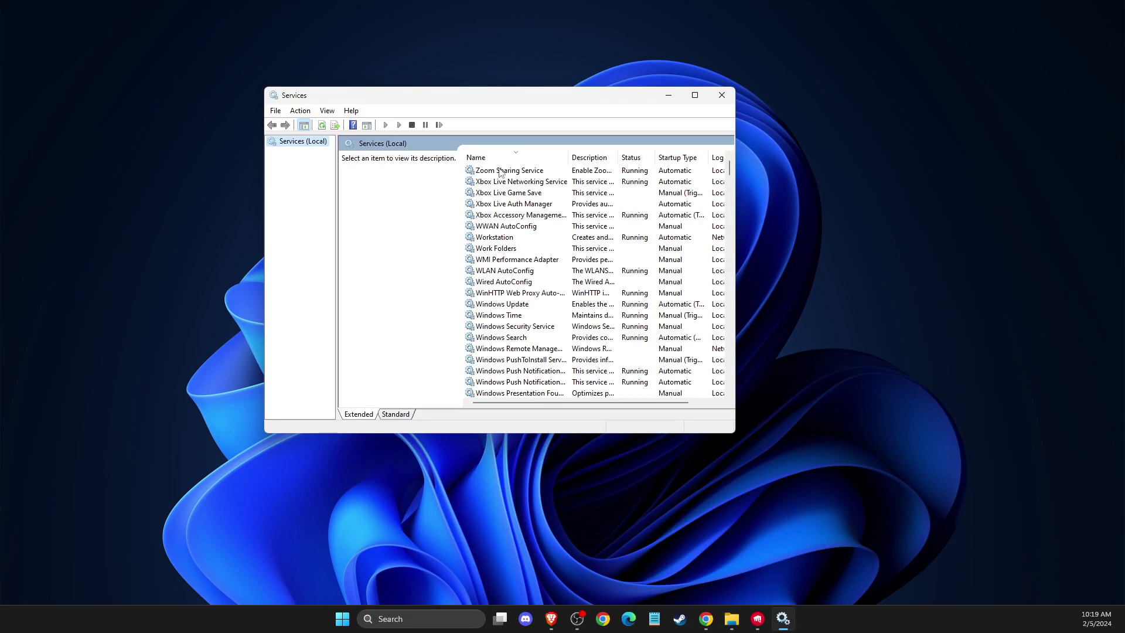
{"action": "left_click", "coordinate": [503, 171]}
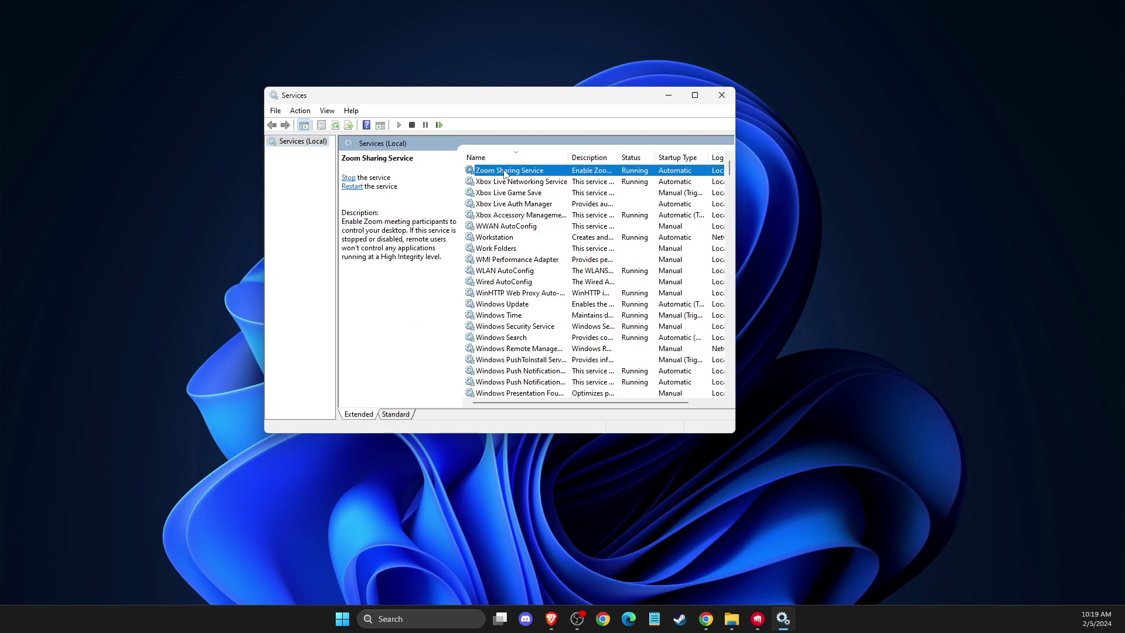
{"action": "key", "text": "v"}
{"action": "left_click", "coordinate": [491, 205]}
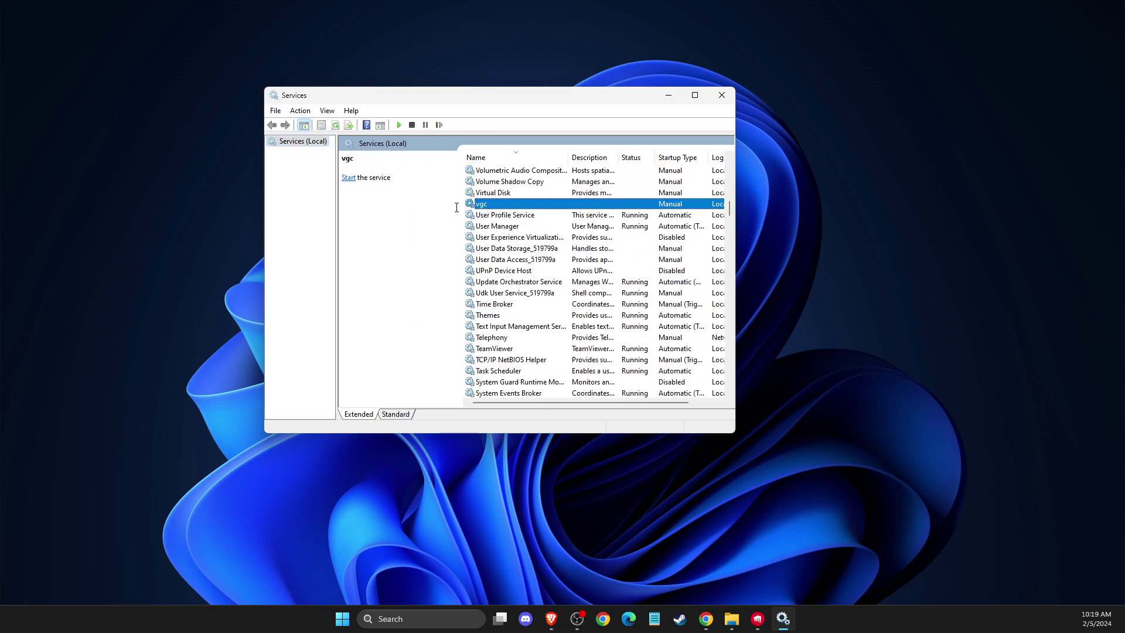
In vgc's properties, set Startup type to Automatic, start the service, and confirm with OK.
{"action": "right_click", "coordinate": [487, 206]}
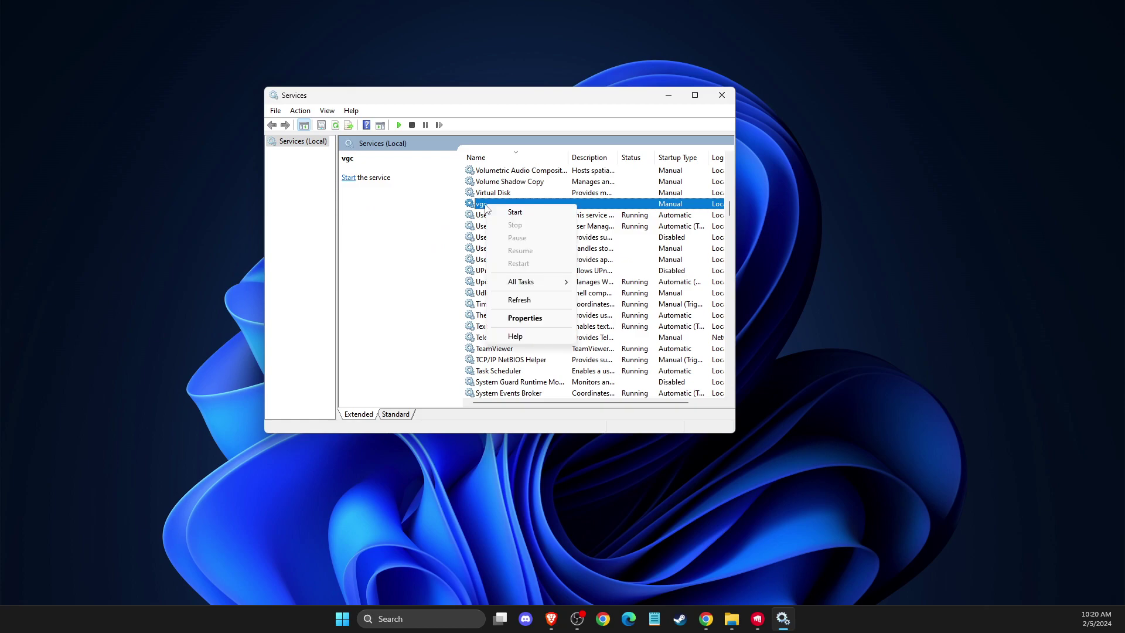
{"action": "left_click", "coordinate": [516, 318]}
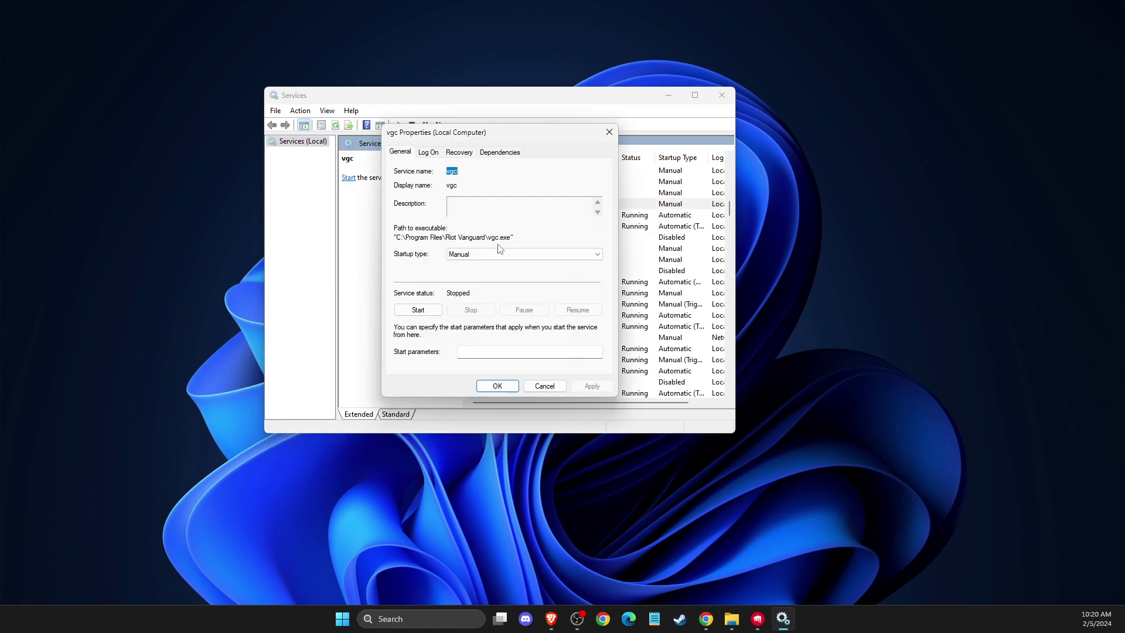
{"action": "left_click", "coordinate": [449, 254]}
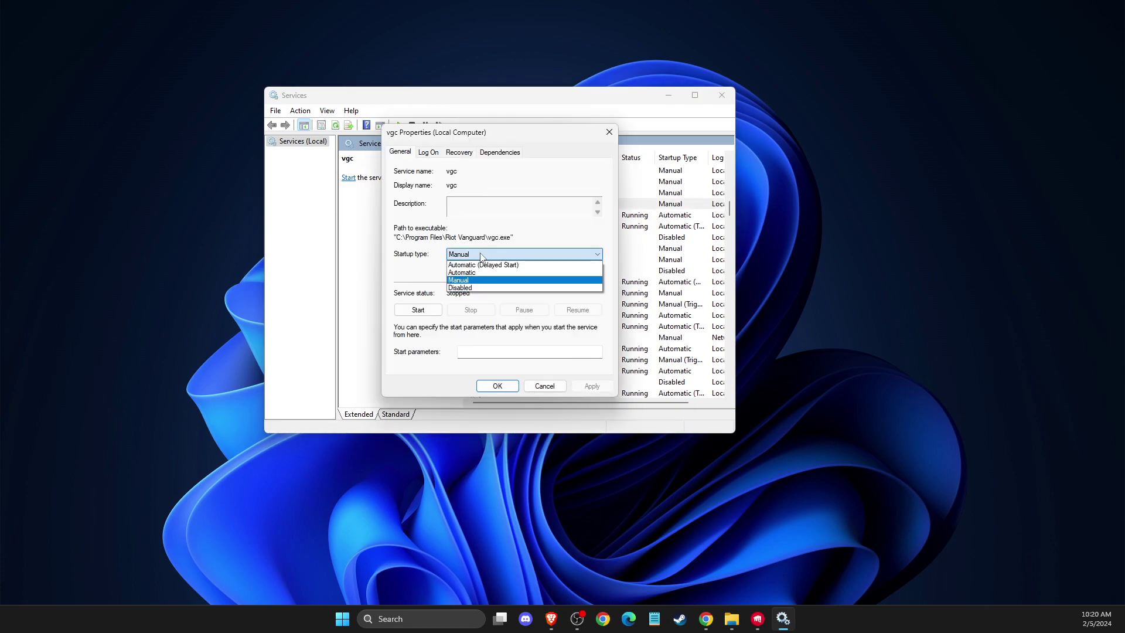
{"action": "left_click", "coordinate": [481, 273]}
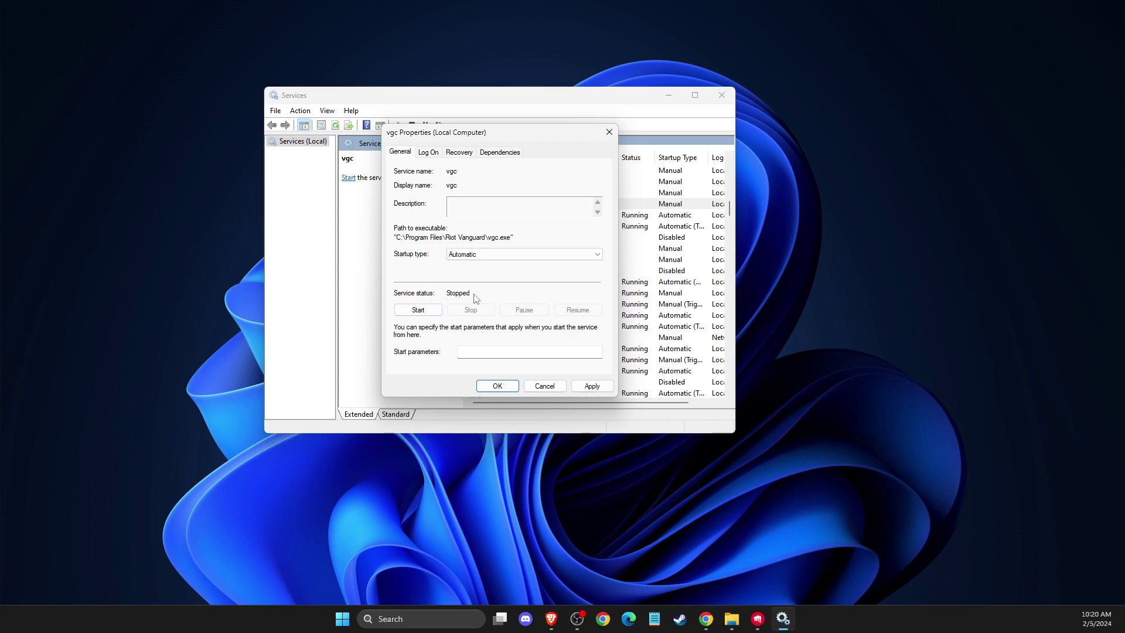
{"action": "left_click", "coordinate": [414, 312]}
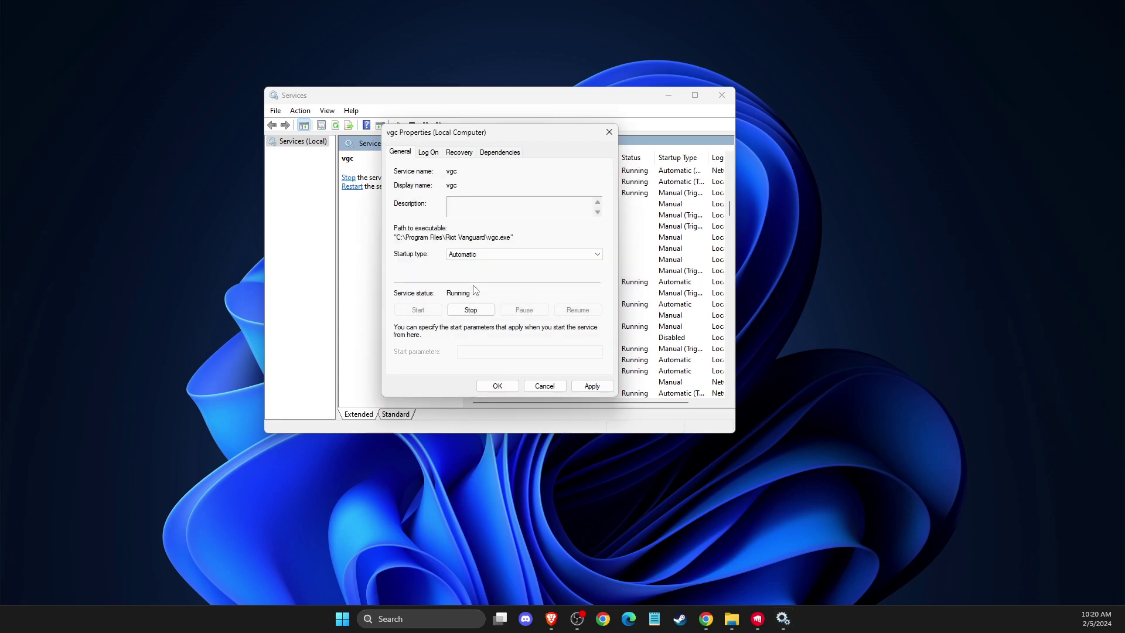
{"action": "left_click", "coordinate": [499, 386]}
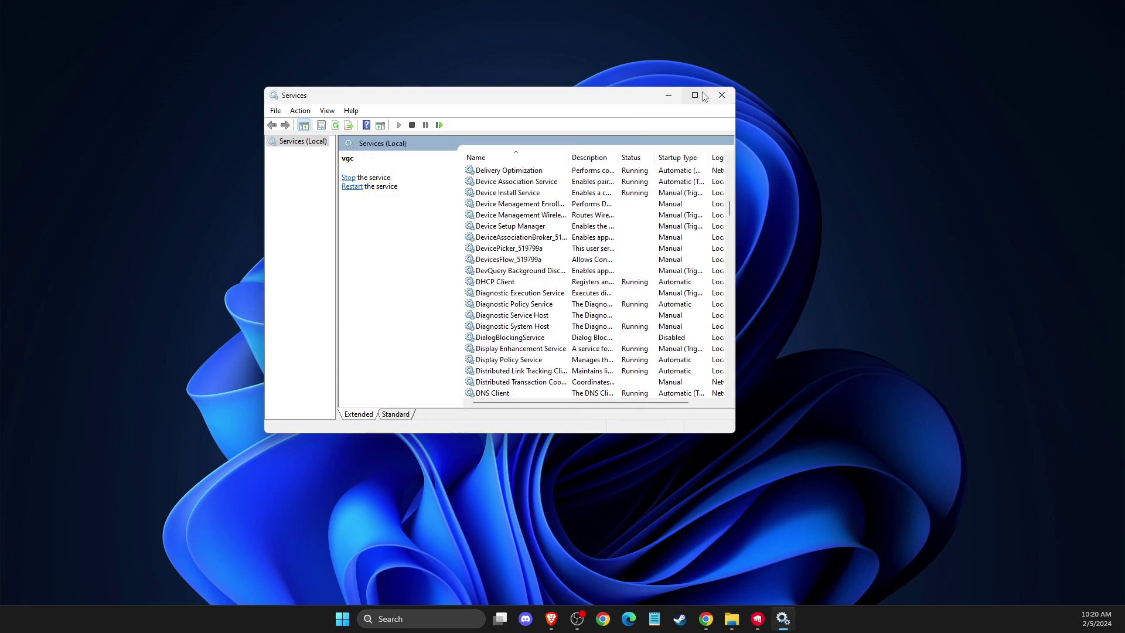
Close Services, check vgc is ticked in msconfig's non-Microsoft services list, then close msconfig.
{"action": "left_click", "coordinate": [722, 95]}
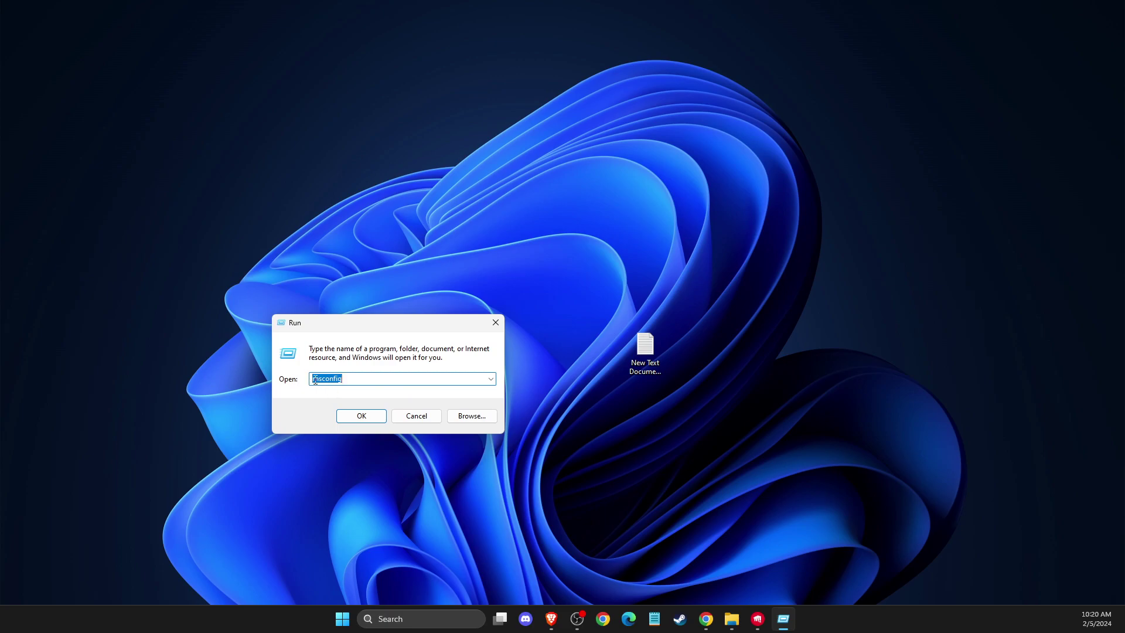
{"action": "left_click", "coordinate": [362, 416]}
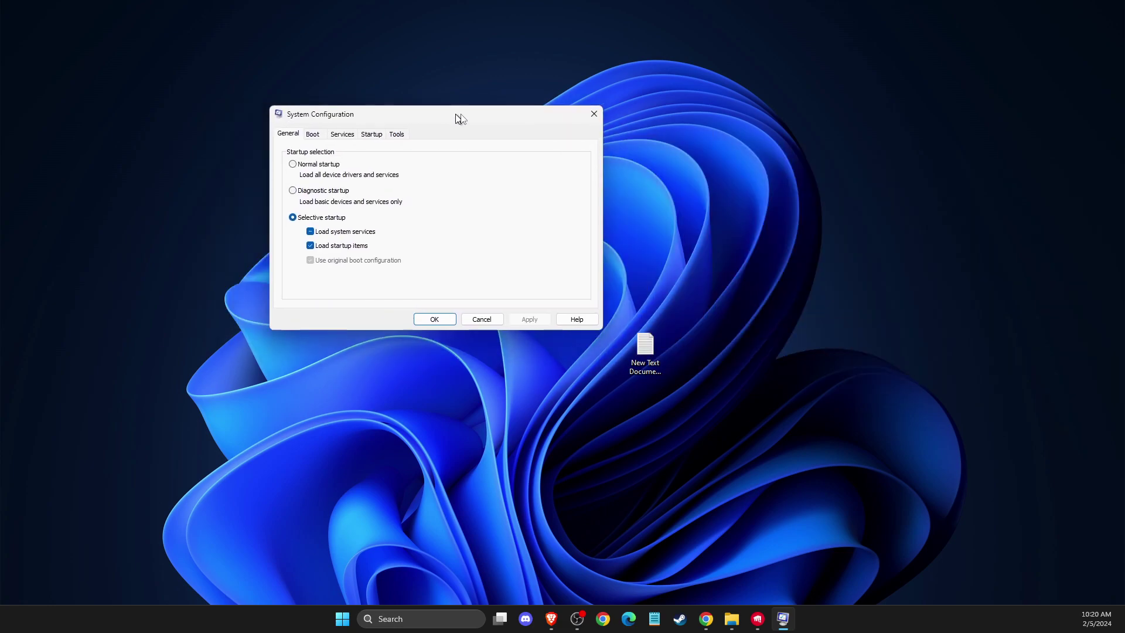
{"action": "left_click", "coordinate": [344, 141]}
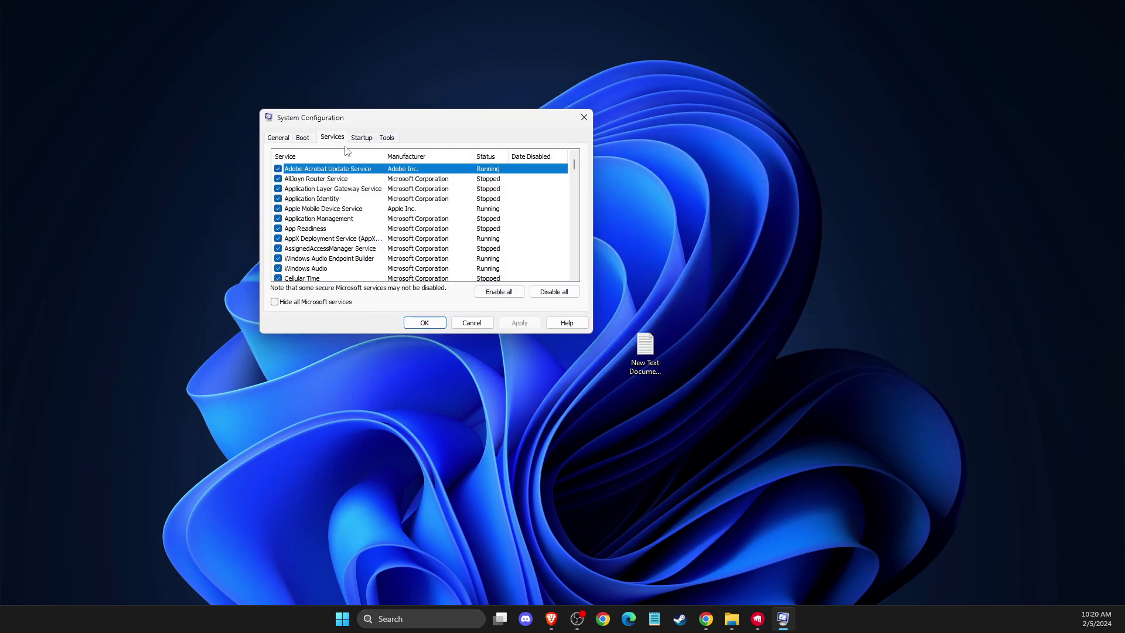
{"action": "left_click", "coordinate": [275, 302]}
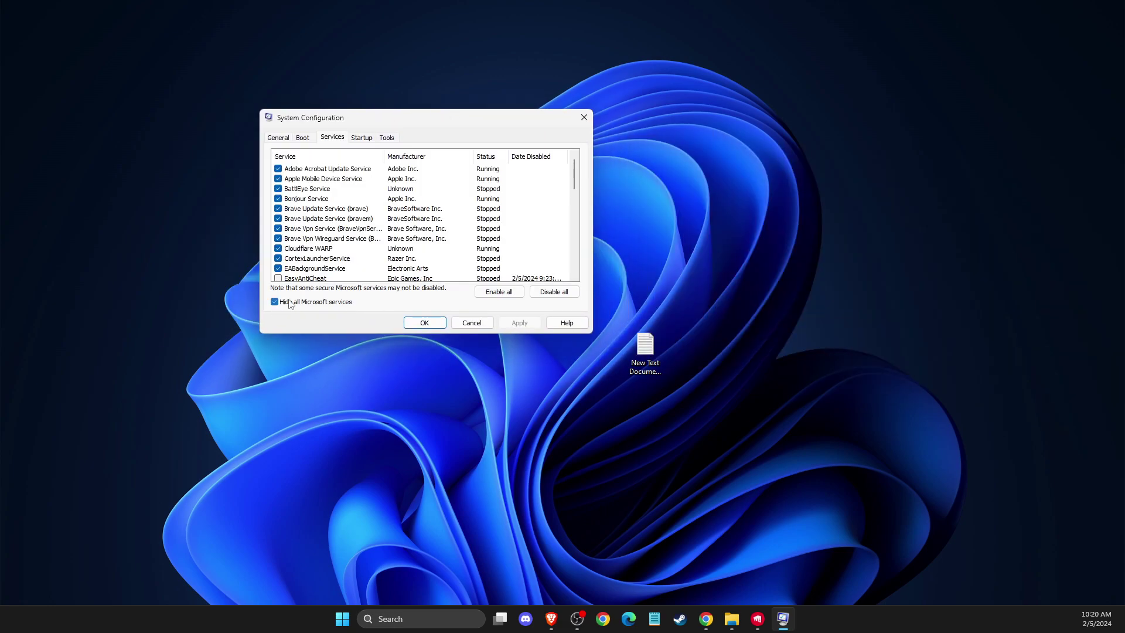
{"action": "scroll", "coordinate": [340, 211], "scroll_direction": "down", "scroll_amount": 5}
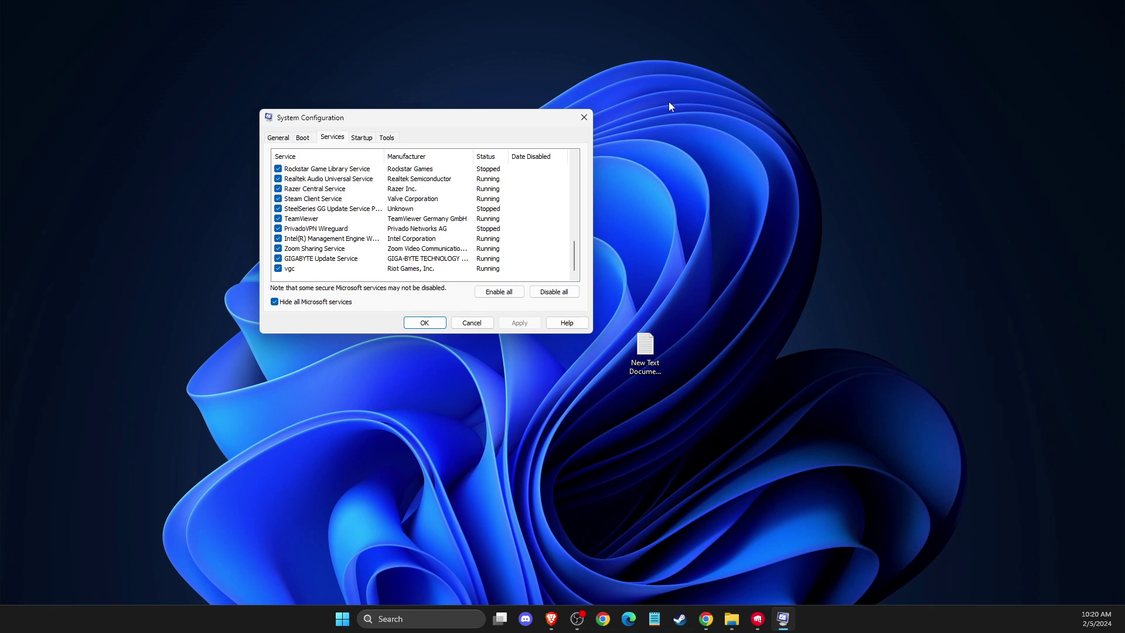
{"action": "left_click", "coordinate": [584, 118]}
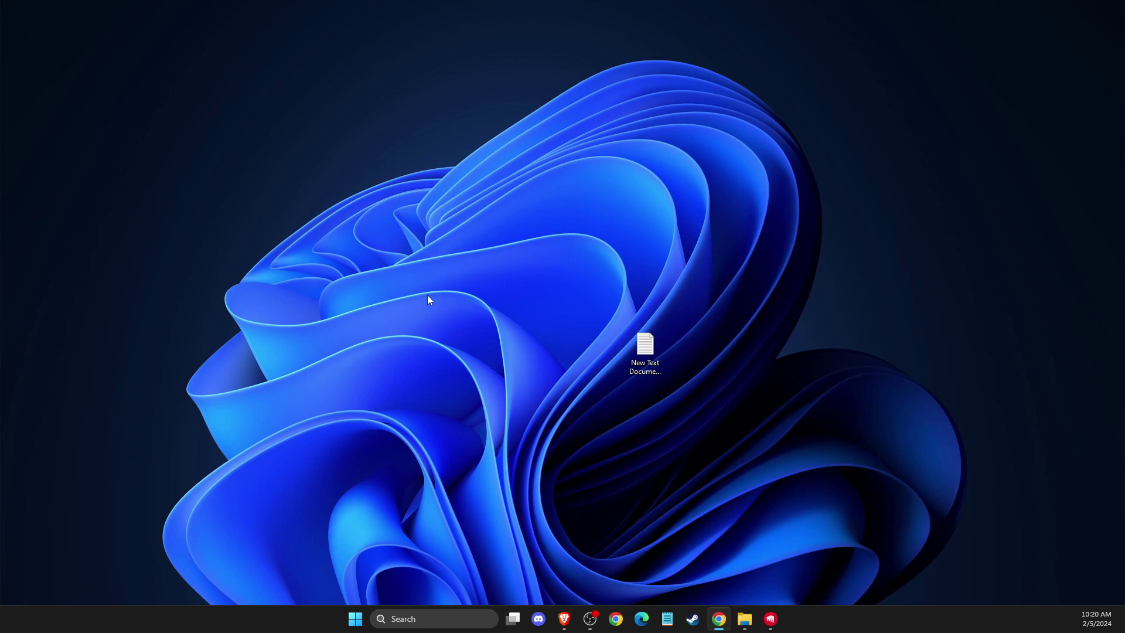
Open Task Manager from search and reposition its window.
{"action": "left_click", "coordinate": [478, 611]}
{"action": "type", "text": "task manager"}
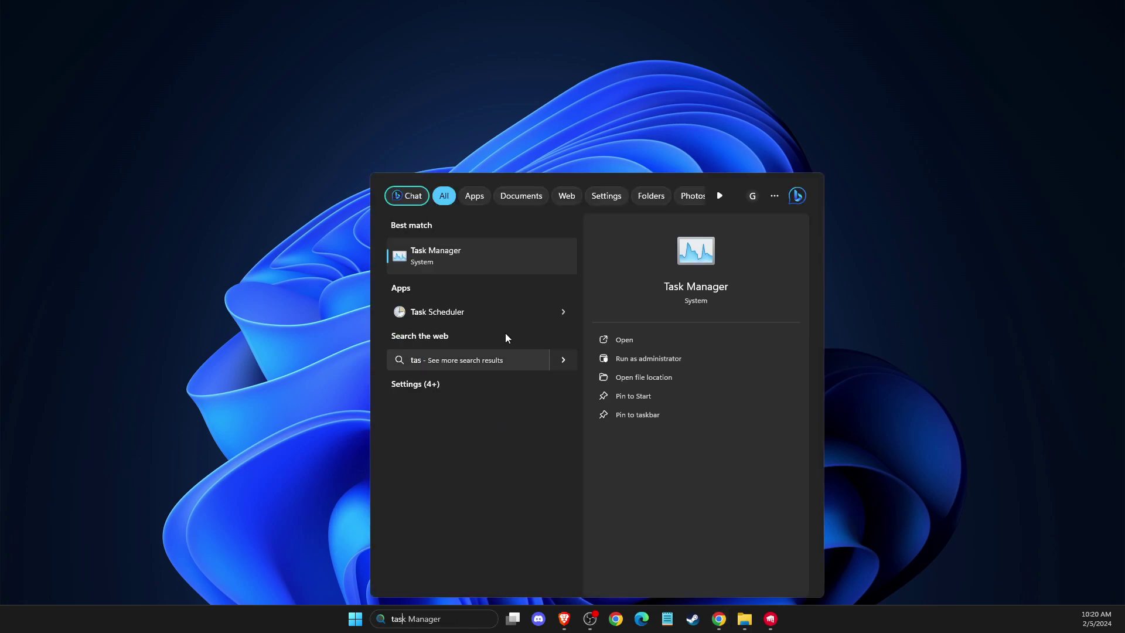
{"action": "left_click", "coordinate": [422, 261]}
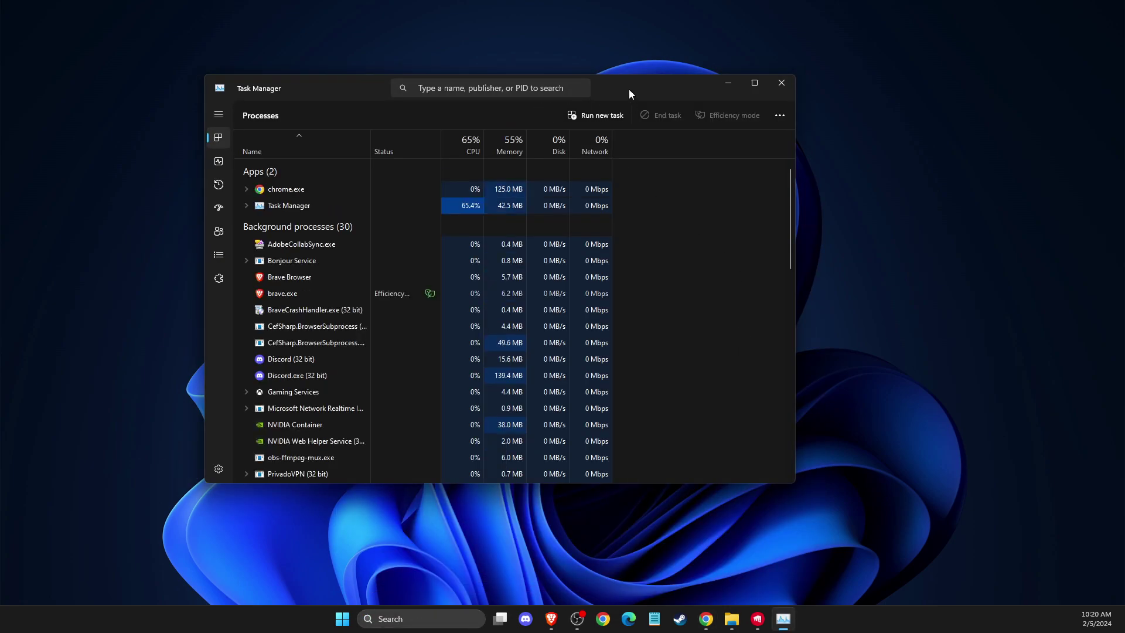
{"action": "left_click_drag", "start_coordinate": [628, 89], "coordinate": [739, 110]}
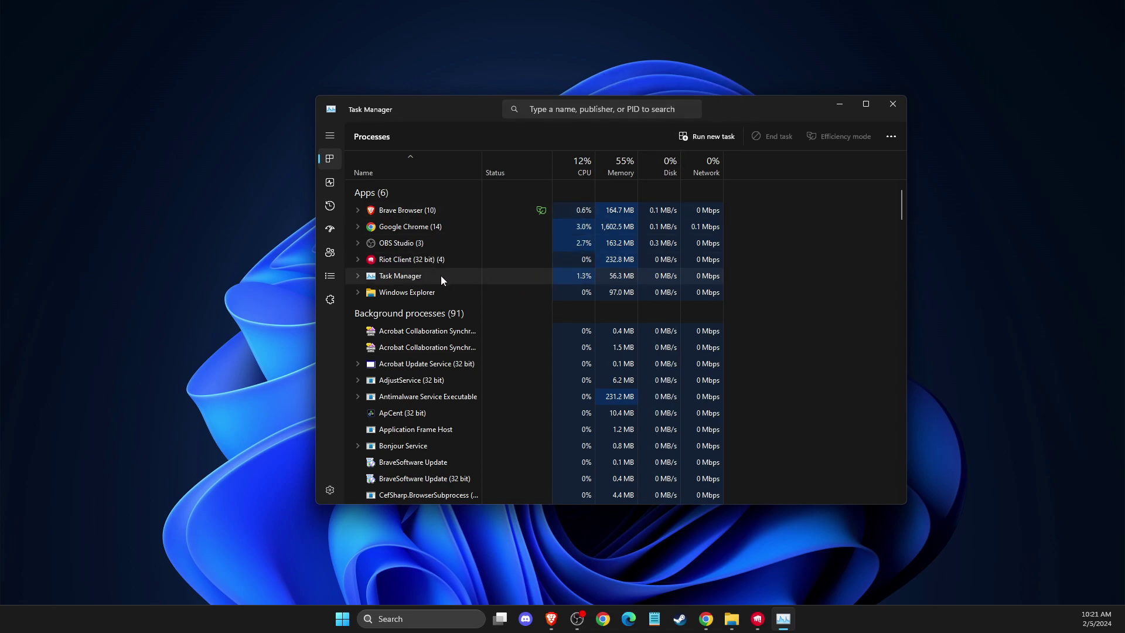
End the Razer Central process, leaving GameManagerService running.
{"action": "scroll", "coordinate": [448, 277], "scroll_direction": "down", "scroll_amount": 8}
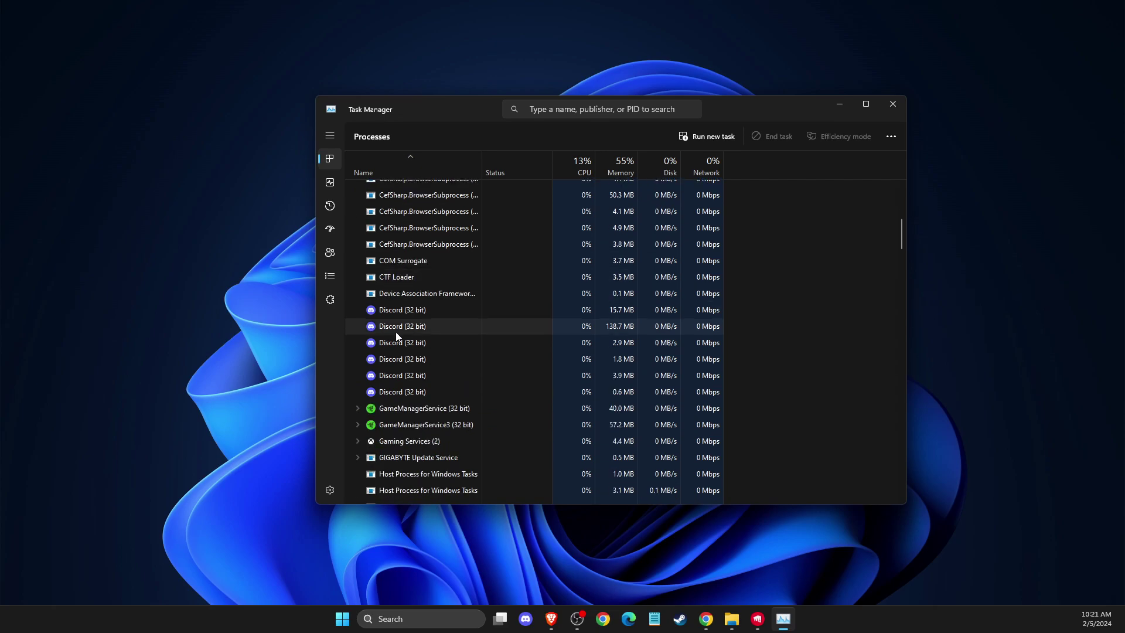
{"action": "left_click", "coordinate": [413, 359]}
{"action": "right_click", "coordinate": [412, 408]}
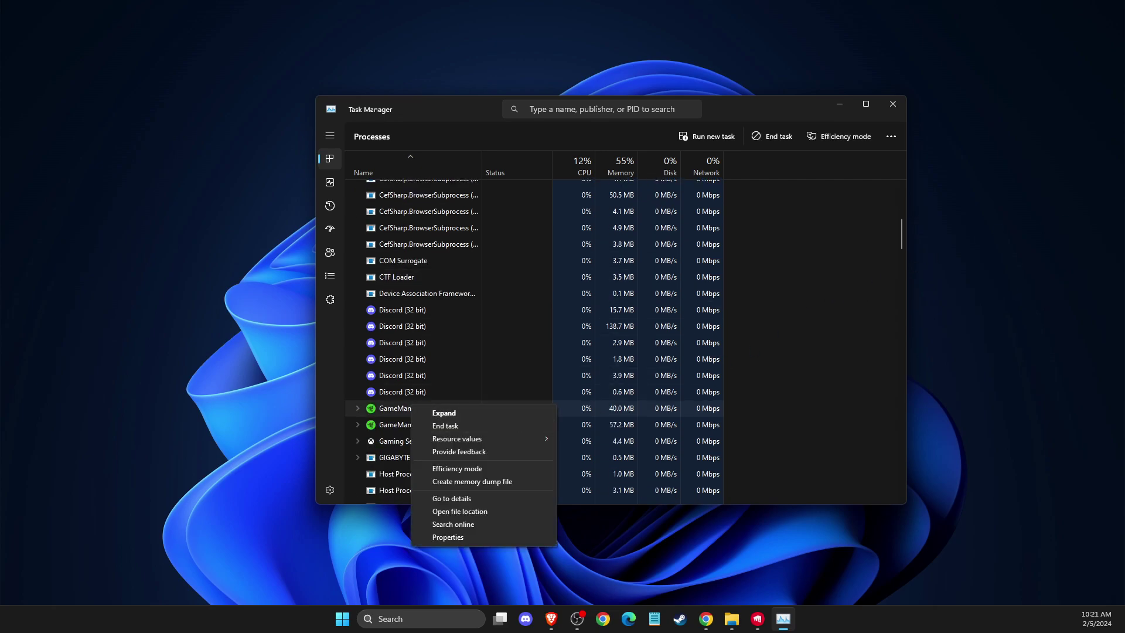
{"action": "left_click", "coordinate": [813, 375]}
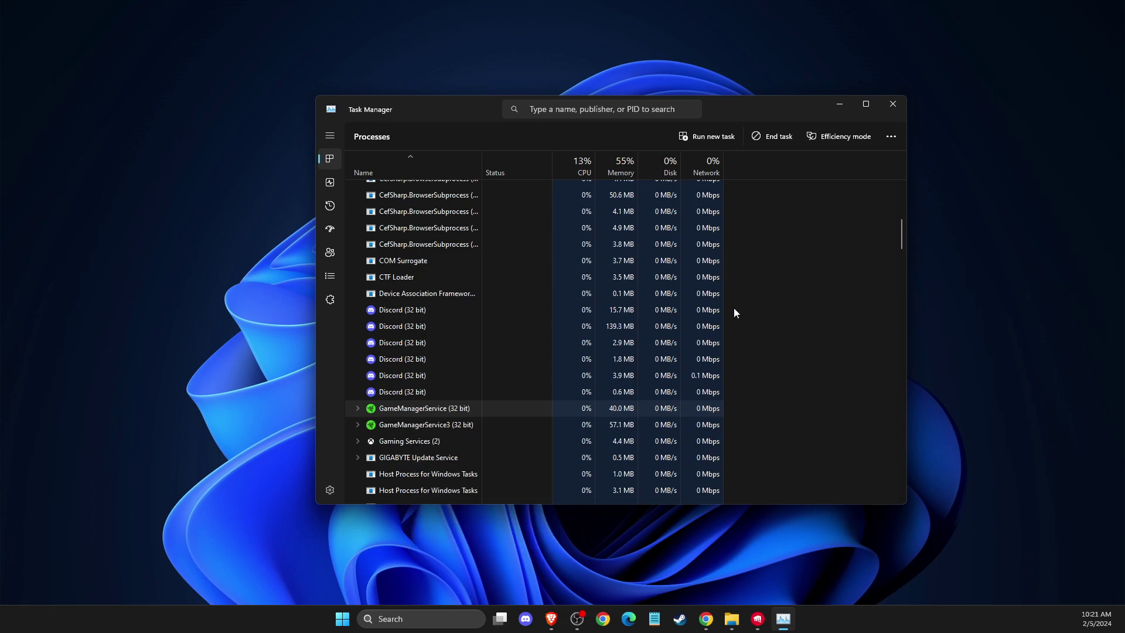
{"action": "scroll", "coordinate": [441, 410], "scroll_direction": "up", "scroll_amount": 1}
{"action": "scroll", "coordinate": [451, 403], "scroll_direction": "down", "scroll_amount": 5}
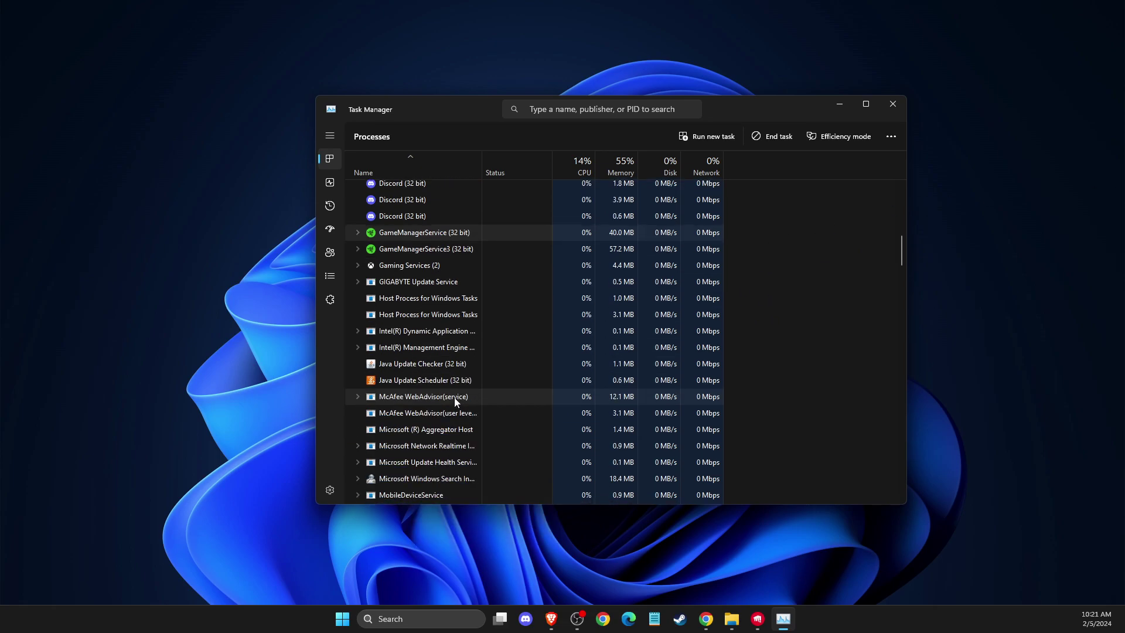
{"action": "scroll", "coordinate": [454, 398], "scroll_direction": "down", "scroll_amount": 4}
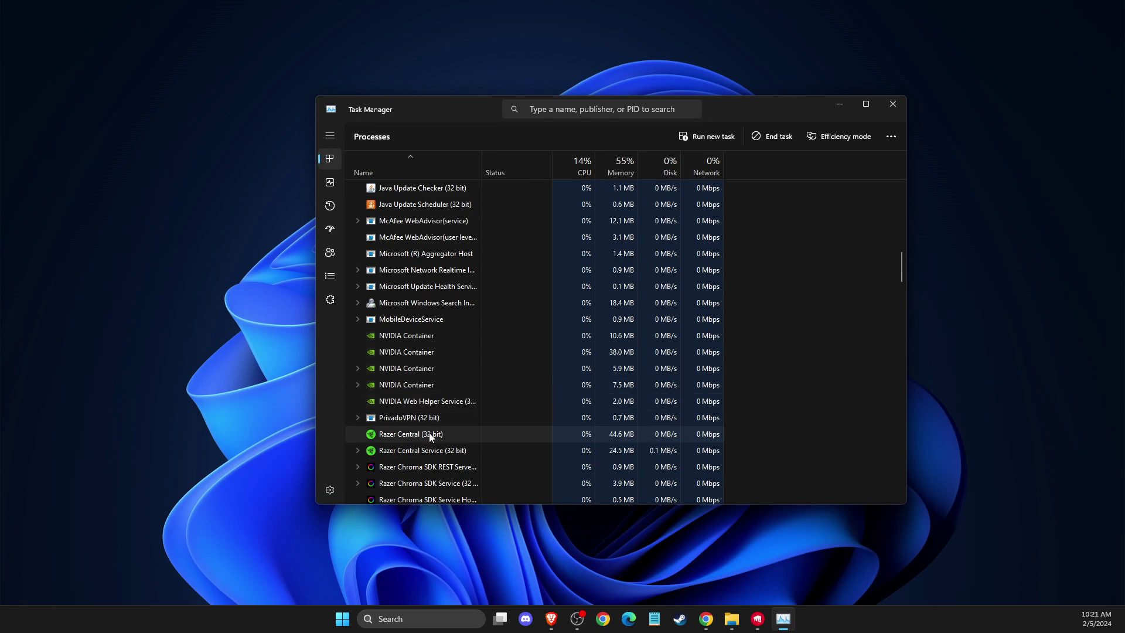
{"action": "right_click", "coordinate": [431, 438]}
{"action": "left_click", "coordinate": [463, 442]}
End the Razer Chroma SDK REST process, review the list, then close Task Manager.
{"action": "scroll", "coordinate": [437, 419], "scroll_direction": "down", "scroll_amount": 3}
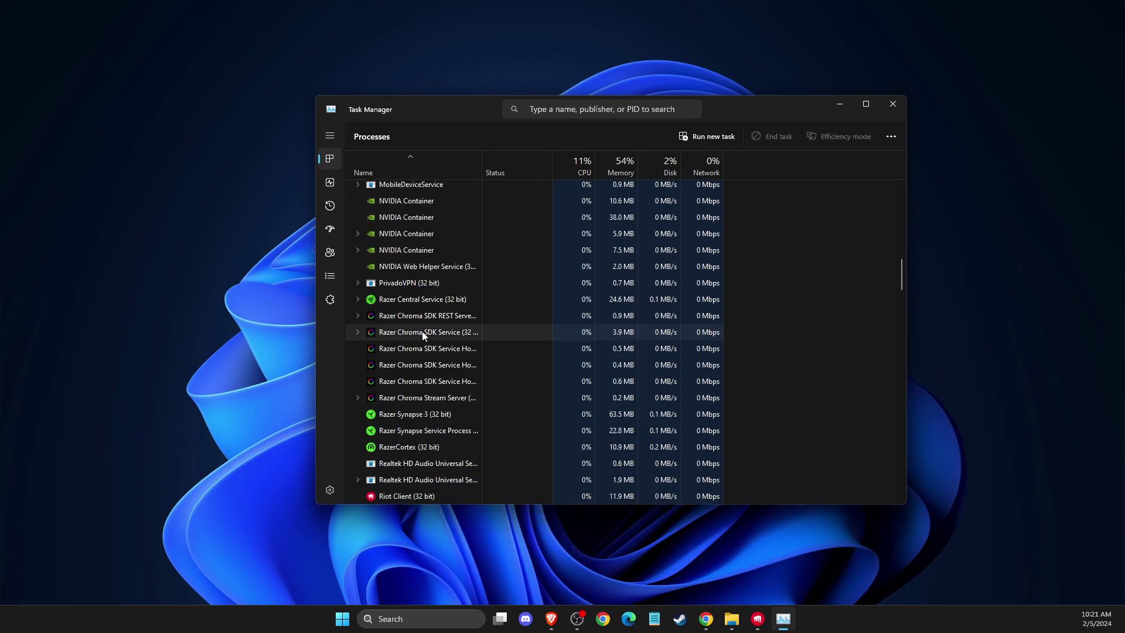
{"action": "right_click", "coordinate": [430, 318]}
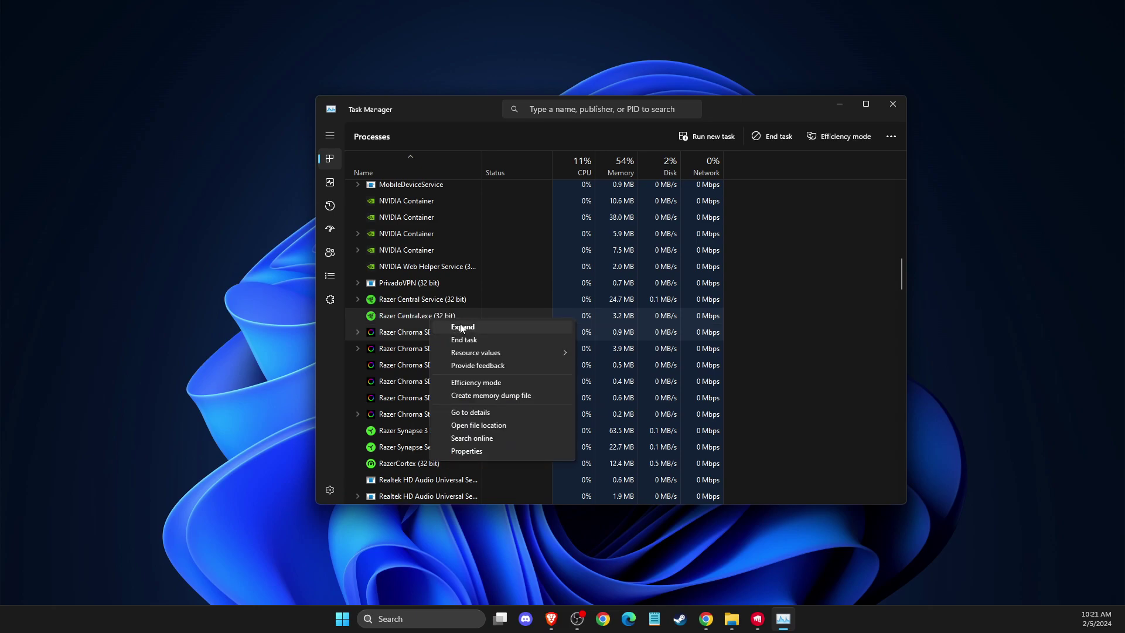
{"action": "left_click", "coordinate": [468, 338]}
{"action": "scroll", "coordinate": [533, 189], "scroll_direction": "up", "scroll_amount": 2}
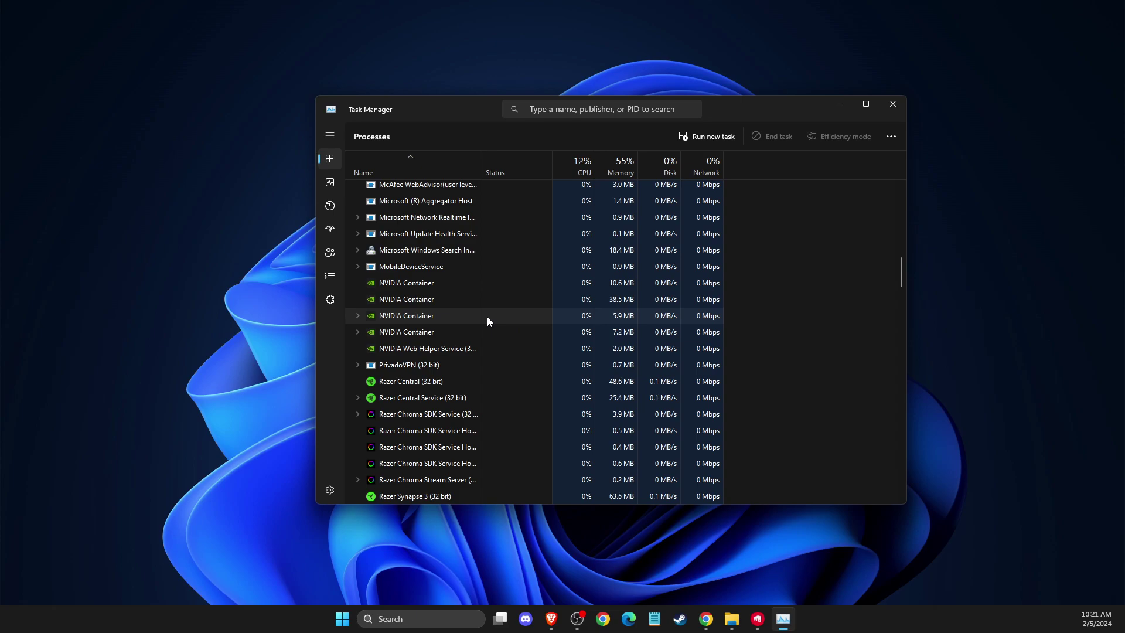
{"action": "scroll", "coordinate": [453, 363], "scroll_direction": "down", "scroll_amount": 2}
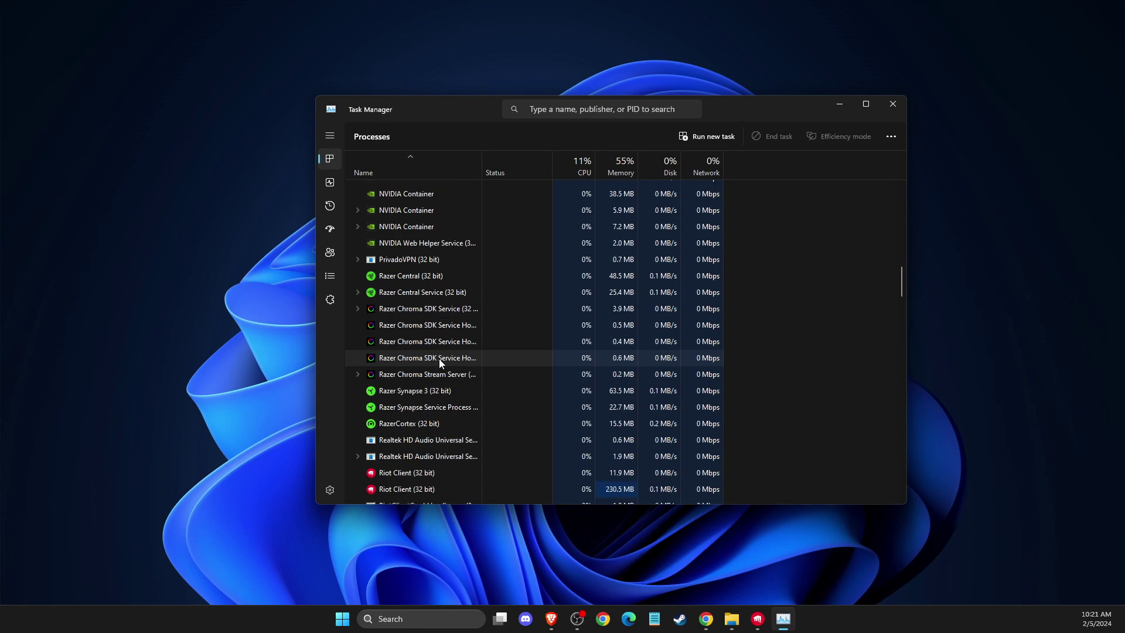
{"action": "scroll", "coordinate": [454, 309], "scroll_direction": "down", "scroll_amount": 1}
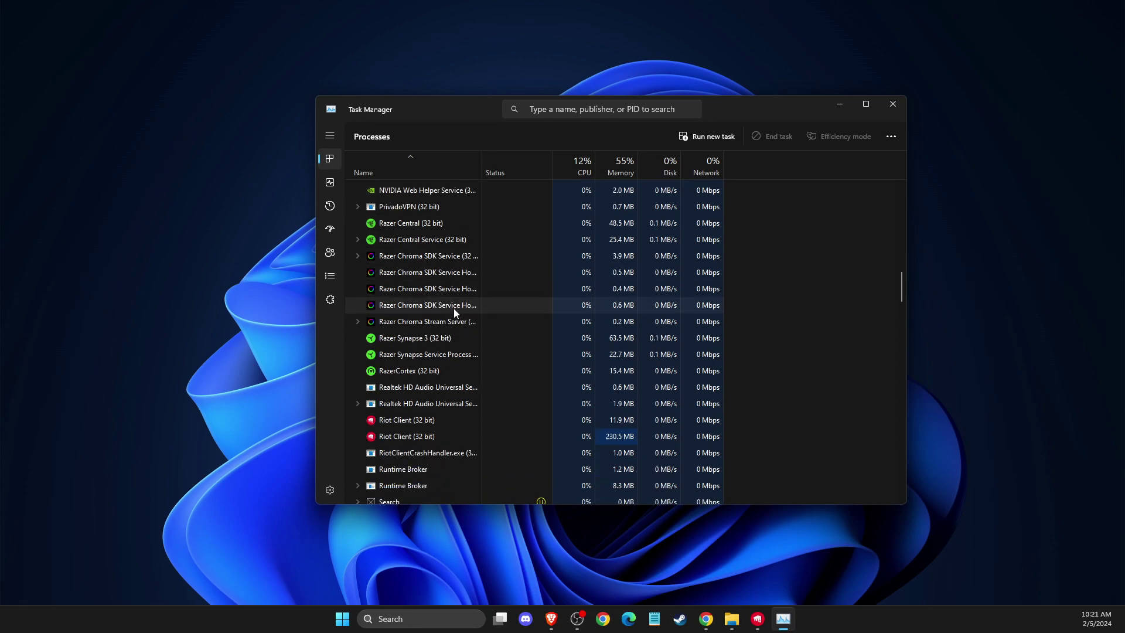
{"action": "scroll", "coordinate": [454, 308], "scroll_direction": "down", "scroll_amount": 3}
{"action": "scroll", "coordinate": [457, 307], "scroll_direction": "up", "scroll_amount": 2}
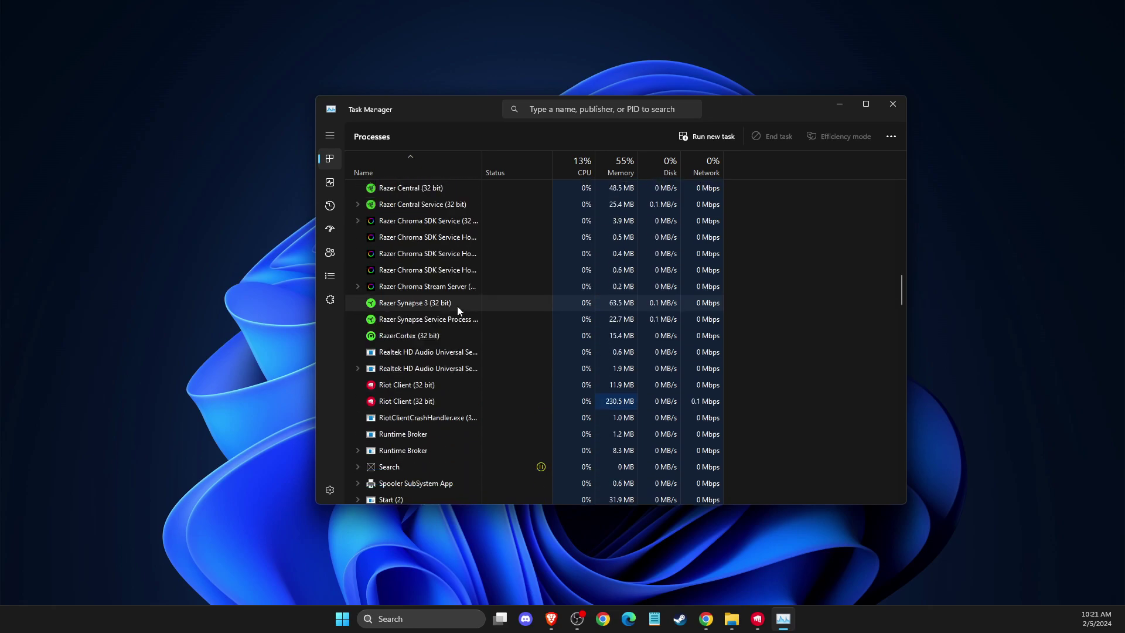
{"action": "scroll", "coordinate": [457, 306], "scroll_direction": "up", "scroll_amount": 1}
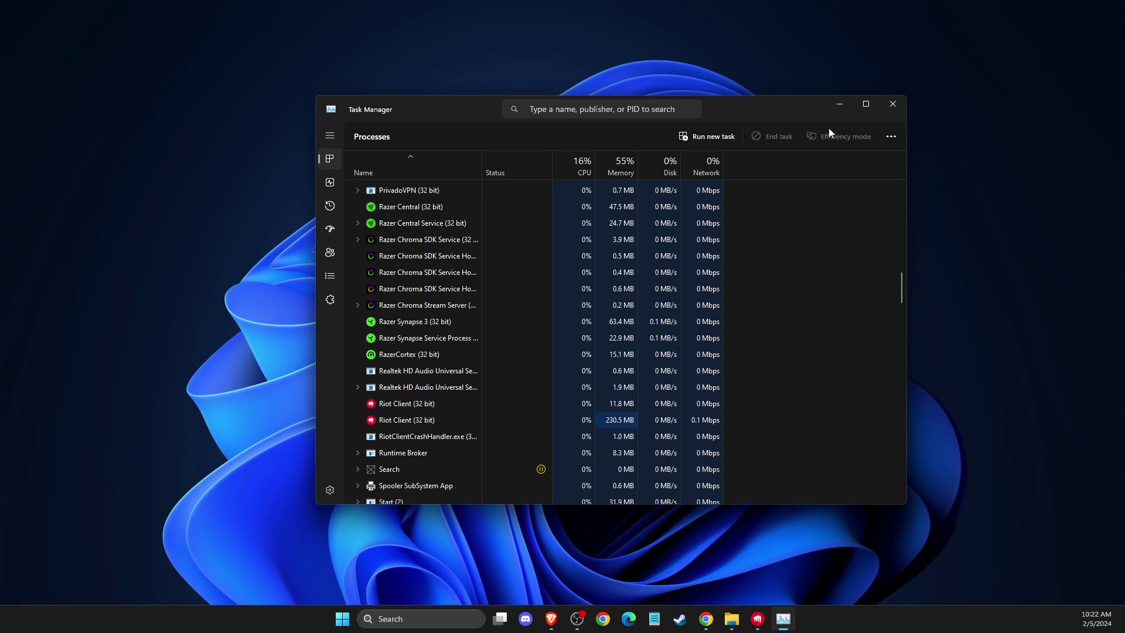
{"action": "left_click", "coordinate": [894, 103]}
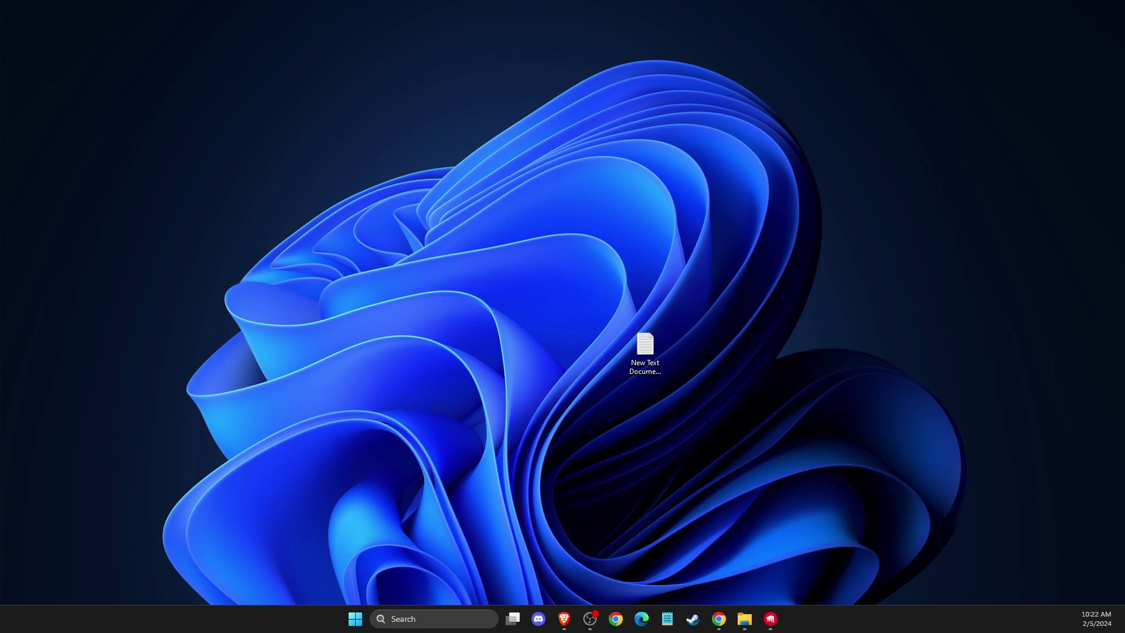
{"action": "left_click", "coordinate": [590, 619]}
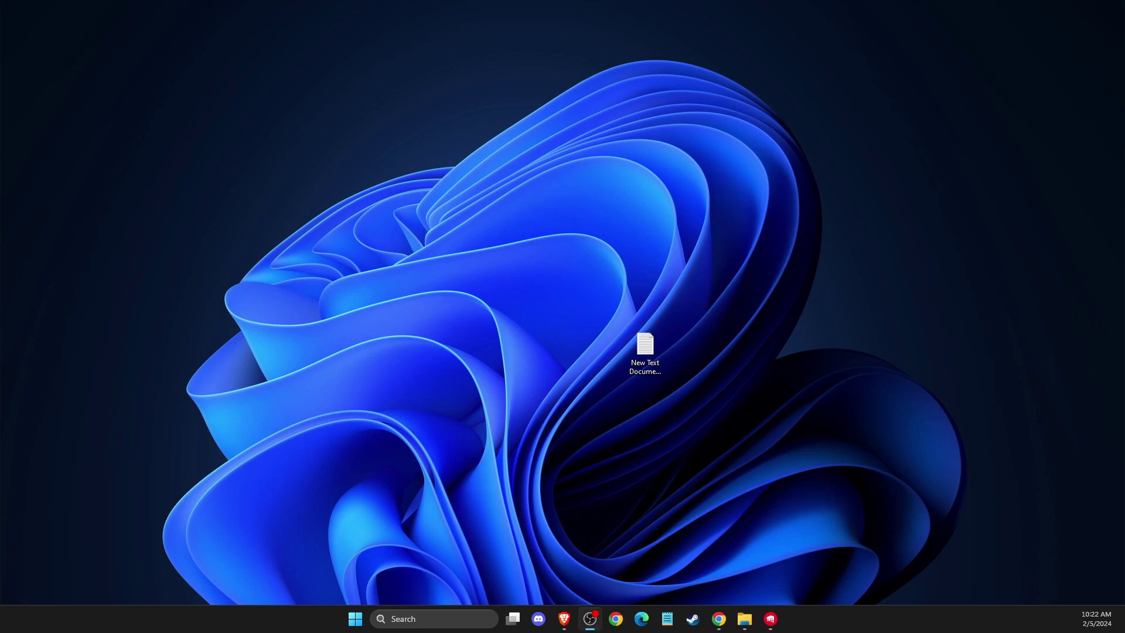